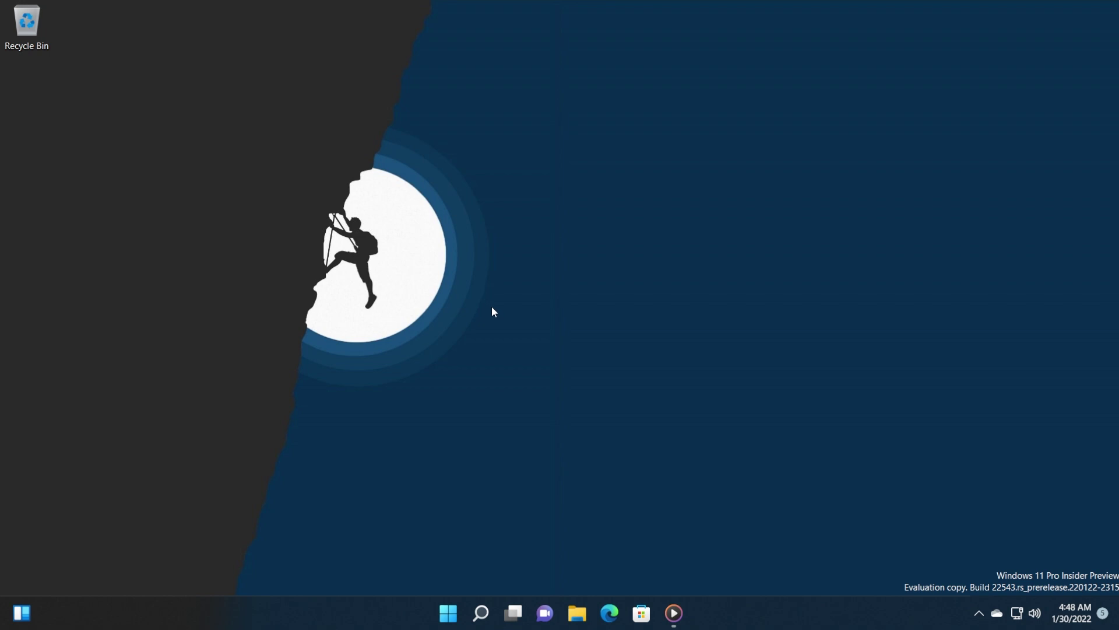
# - Open Quick Settings with Win+A to show the Media Player playback controls
pyautogui.press('super+a')
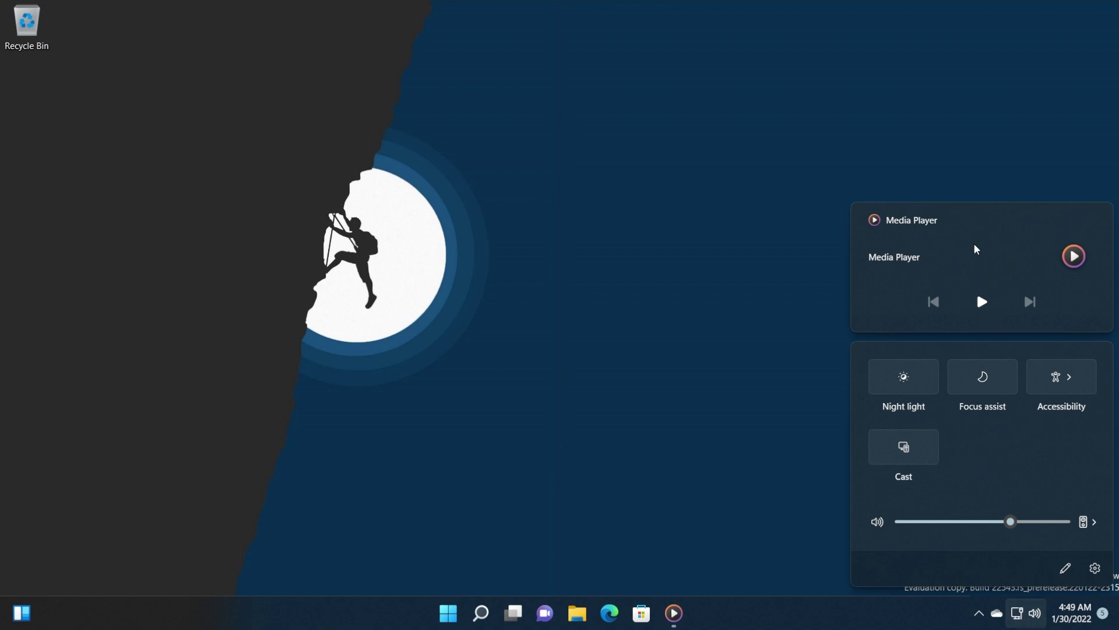
# - Close the Quick Settings panel by clicking the desktop
pyautogui.click(531, 355)
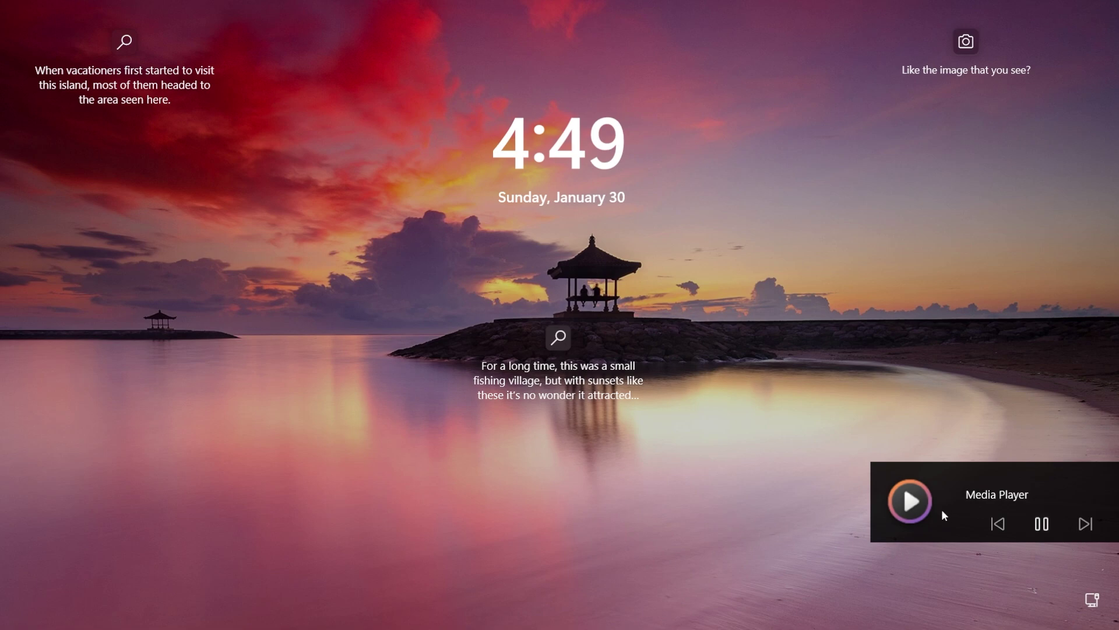
# - Dismiss the lock screen and sign back in to the account
pyautogui.click(518, 469)
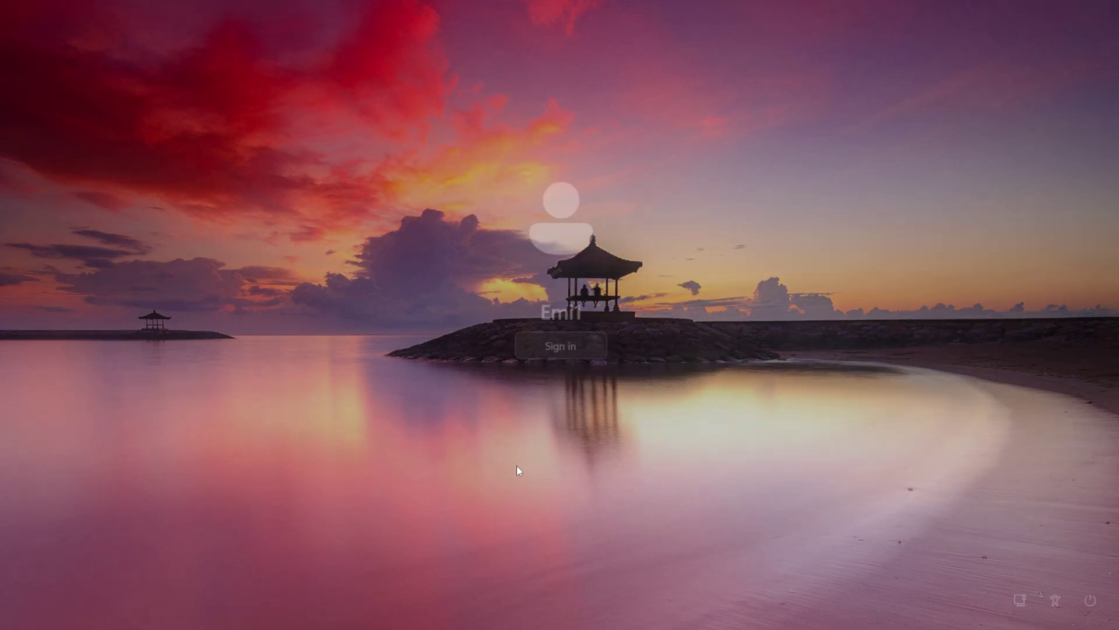
pyautogui.press('Return')
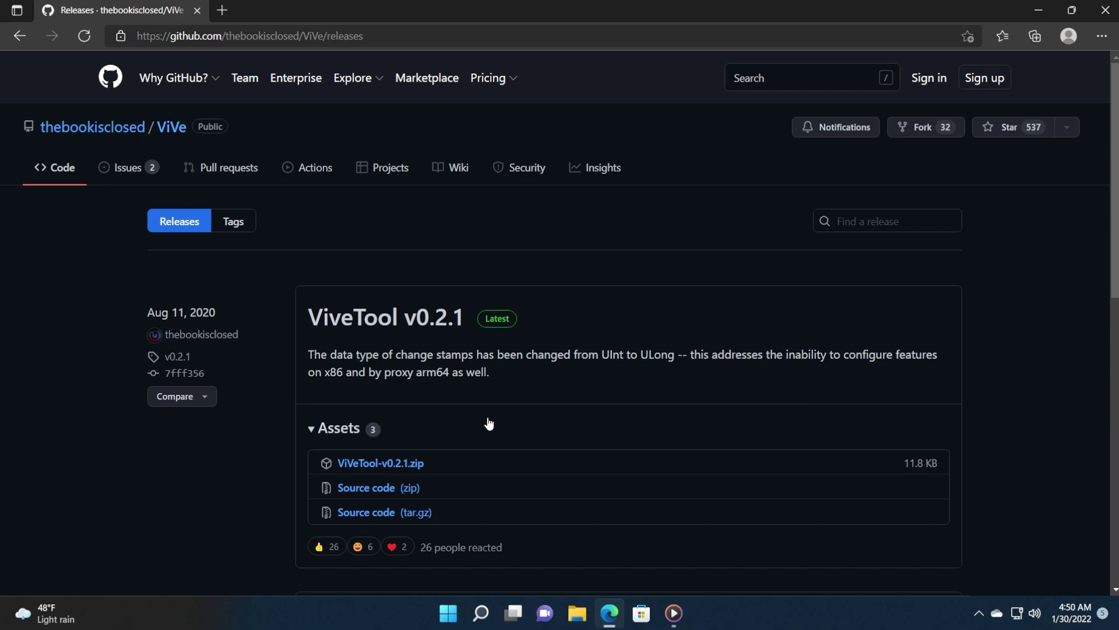
# - Download ViVeTool-v0.2.1.zip and start Extract All on it in Downloads
pyautogui.click(400, 470)
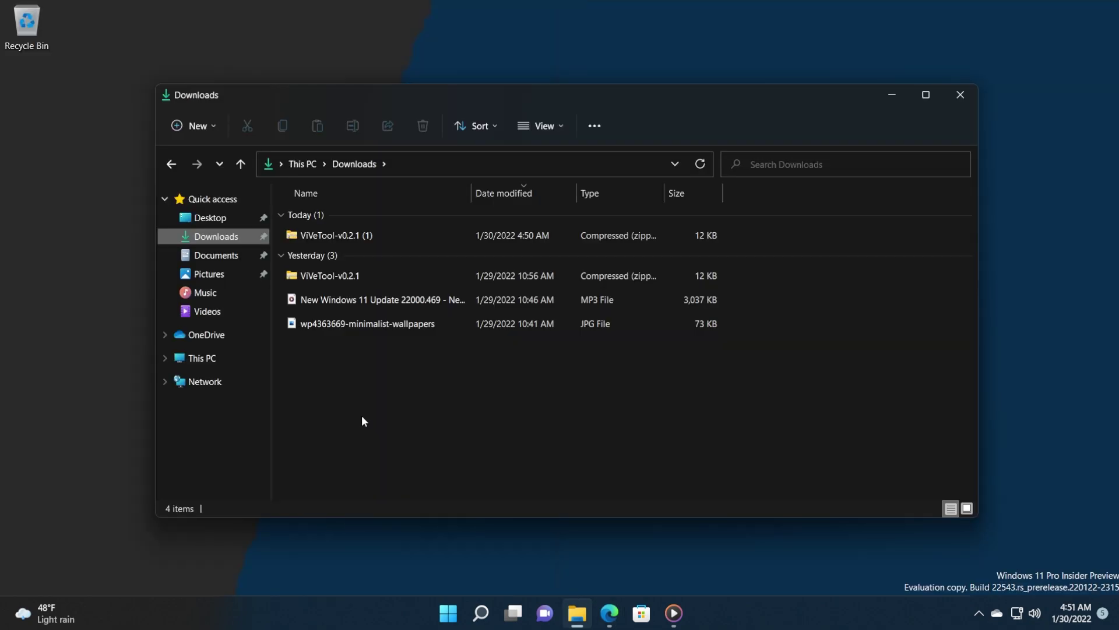
pyautogui.click(328, 235)
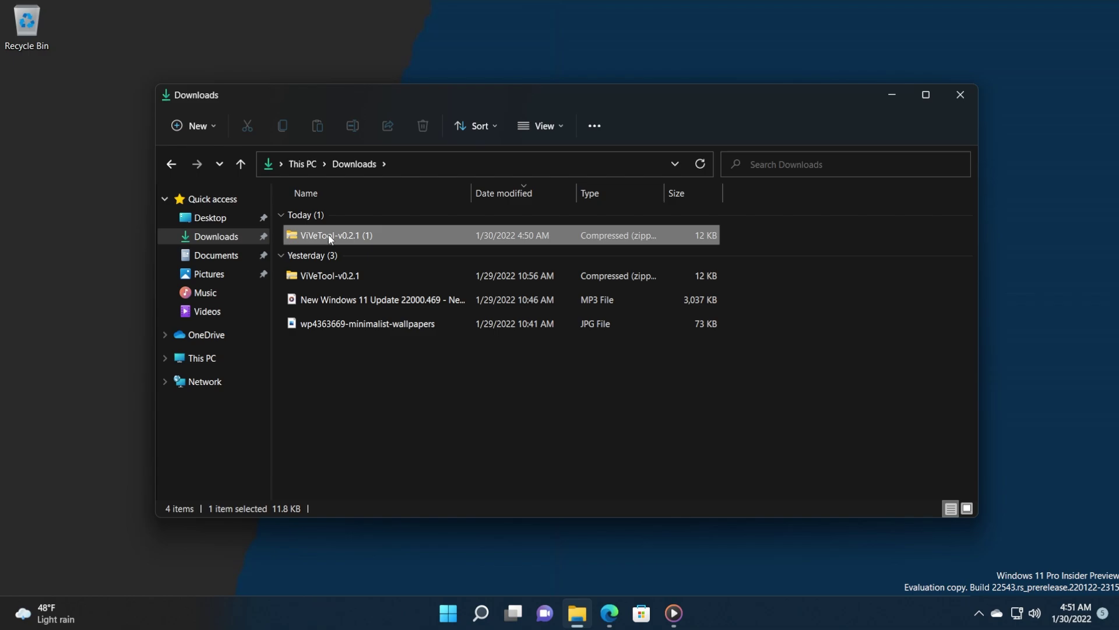
pyautogui.rightClick(329, 235)
pyautogui.click(397, 354)
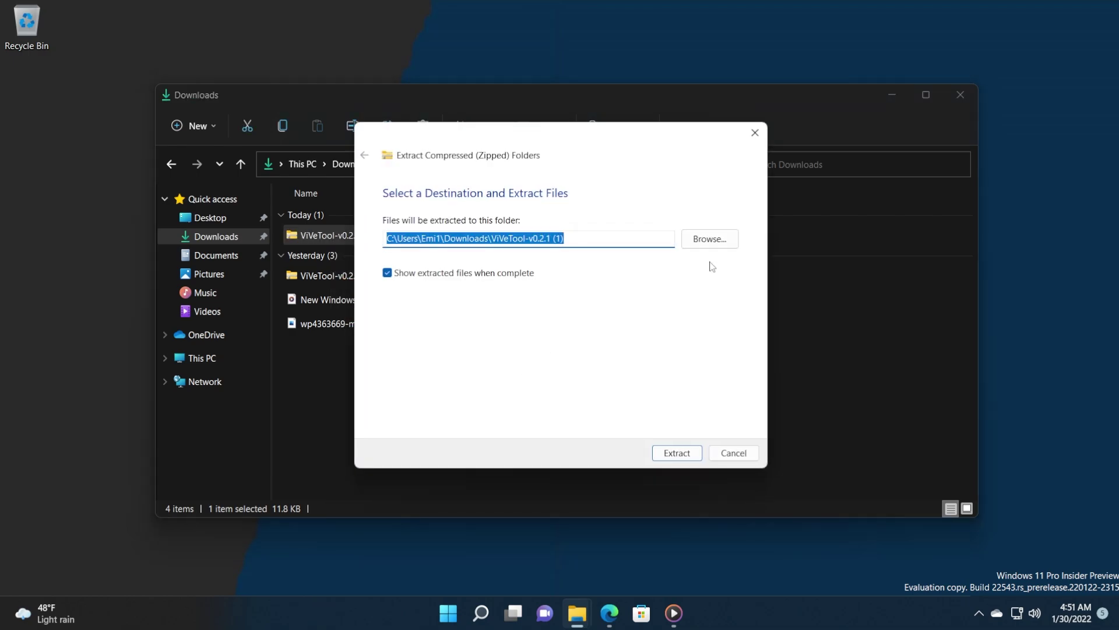
# - Set C:\Windows\System32 as the extraction destination folder
pyautogui.click(713, 242)
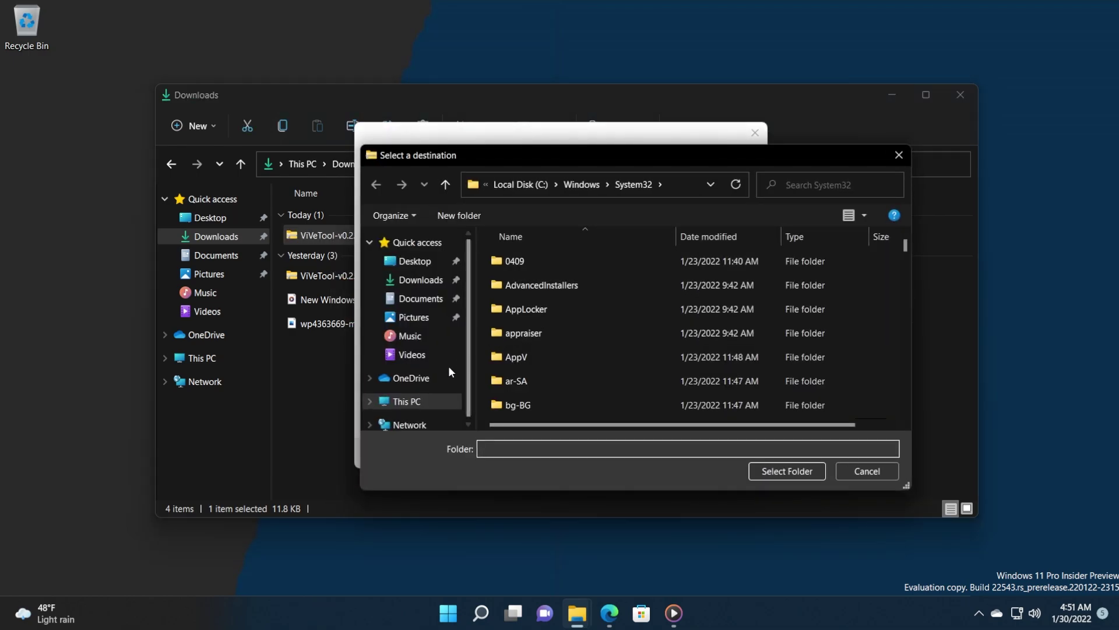
pyautogui.click(408, 402)
pyautogui.doubleClick(554, 361)
pyautogui.doubleClick(555, 357)
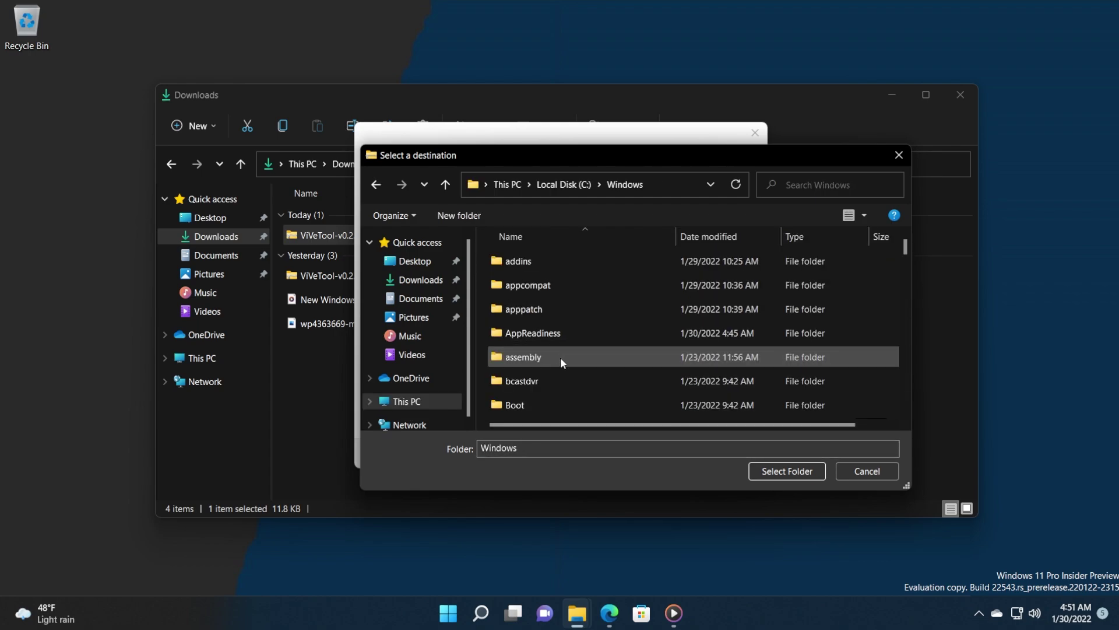
pyautogui.scroll(-20, 561, 357)
pyautogui.click(562, 341)
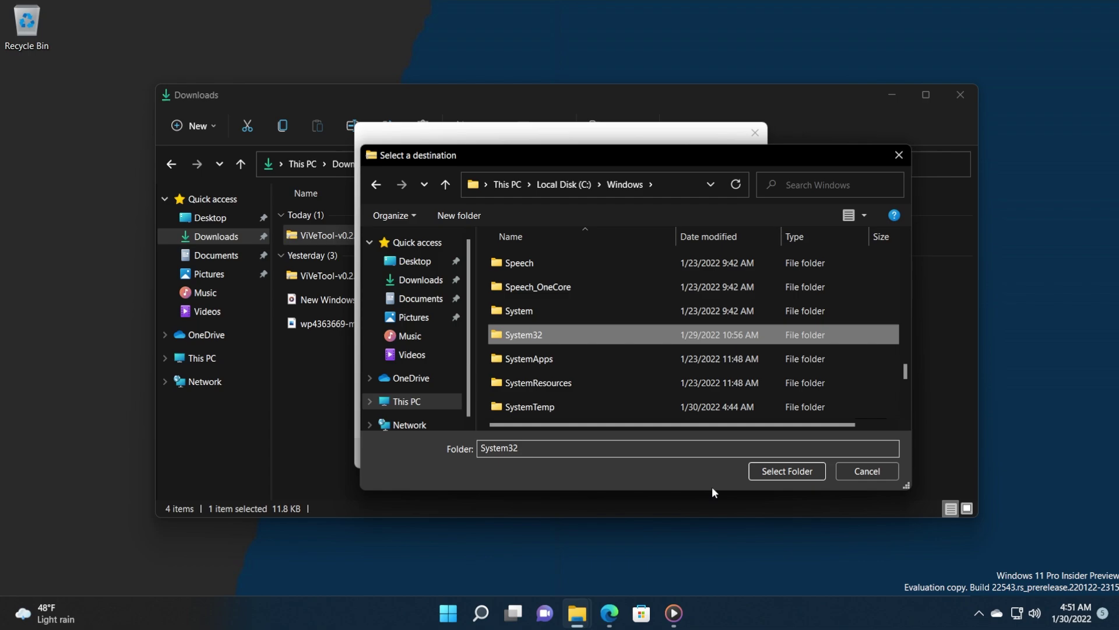
pyautogui.click(770, 473)
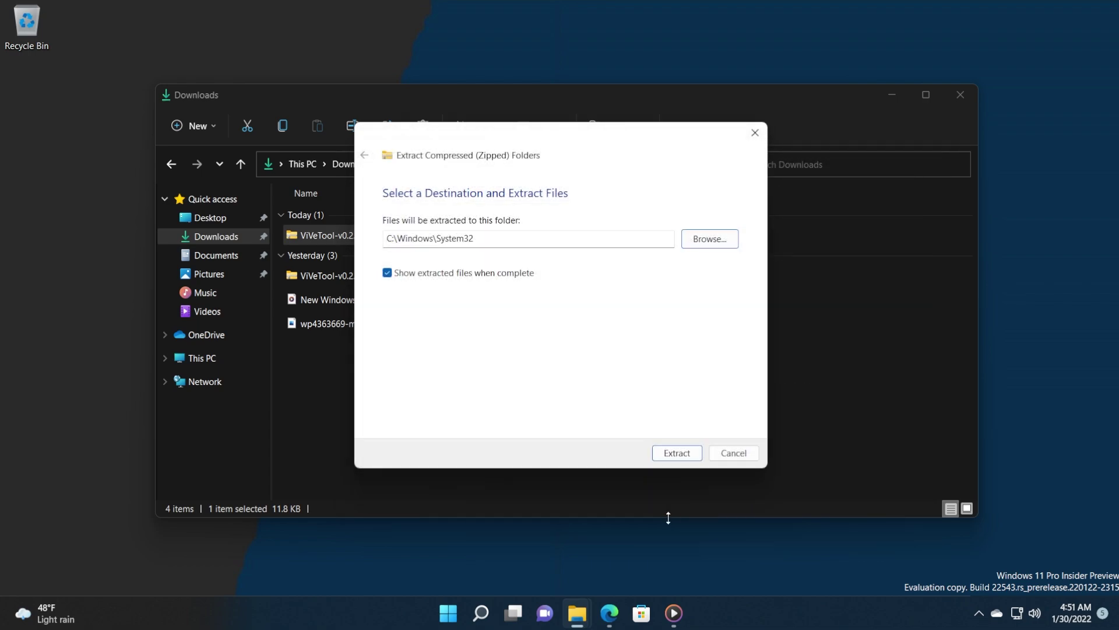
# - Extract the files into System32, replacing existing files with administrator permission
pyautogui.click(676, 455)
pyautogui.press('Return')
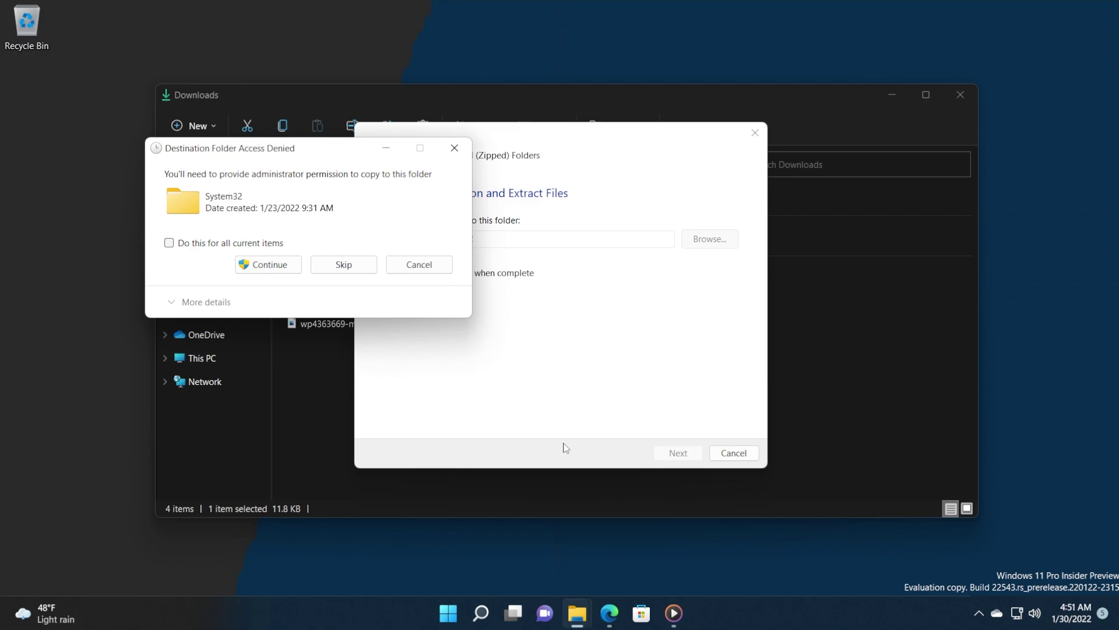
pyautogui.press('Return')
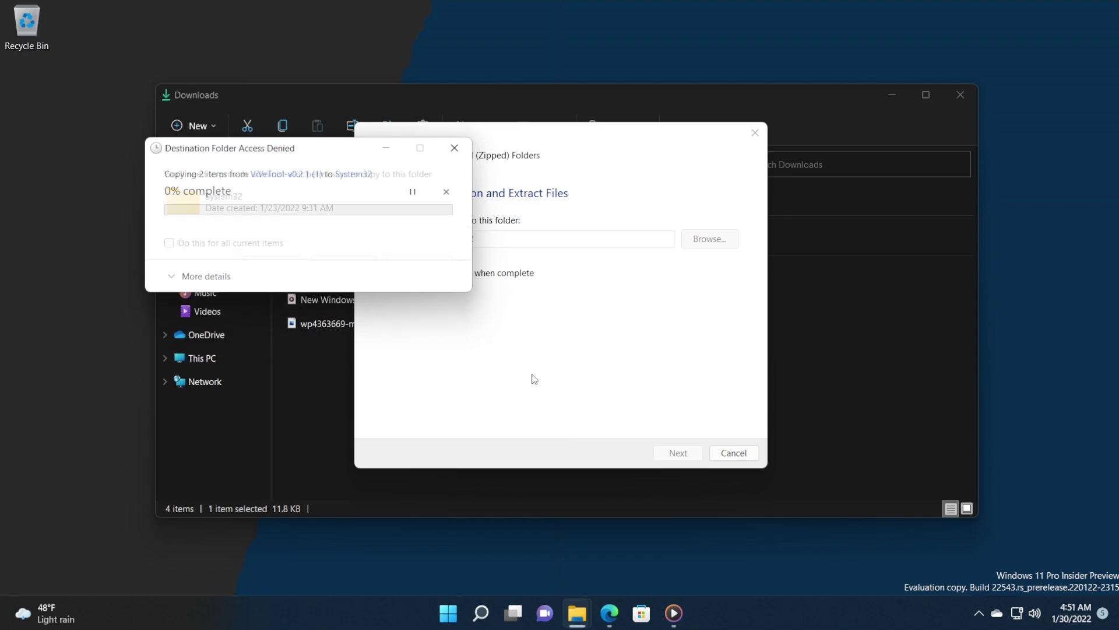
pyautogui.click(273, 269)
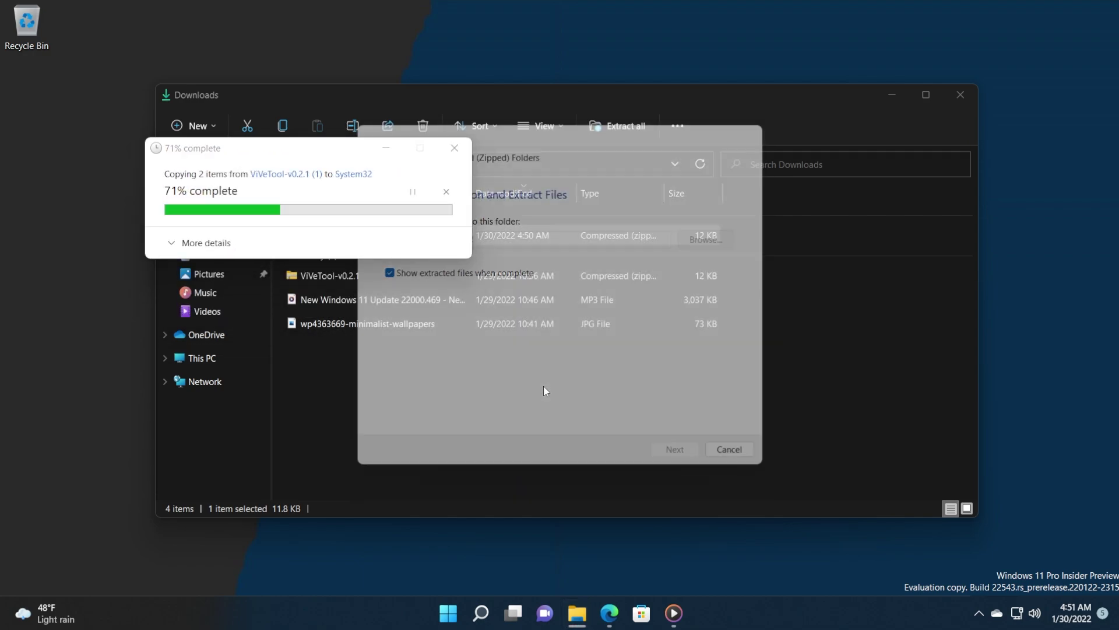
# - Run 'vivetool addconfig 35674037 2' in an administrator Command Prompt, then close the window
pyautogui.press('super+d')
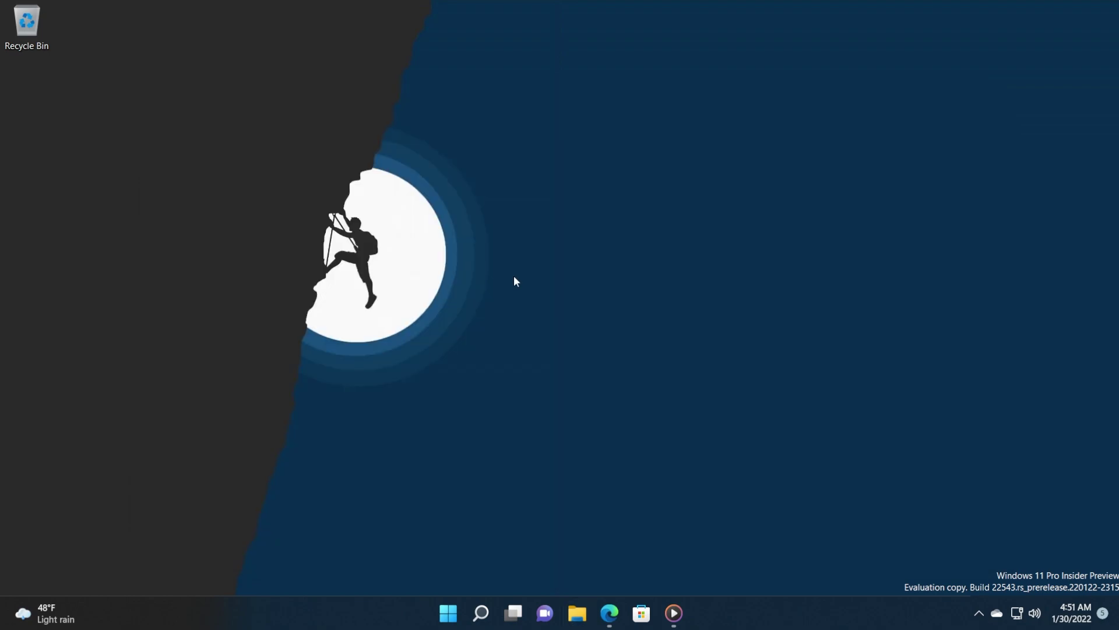
pyautogui.click(480, 612)
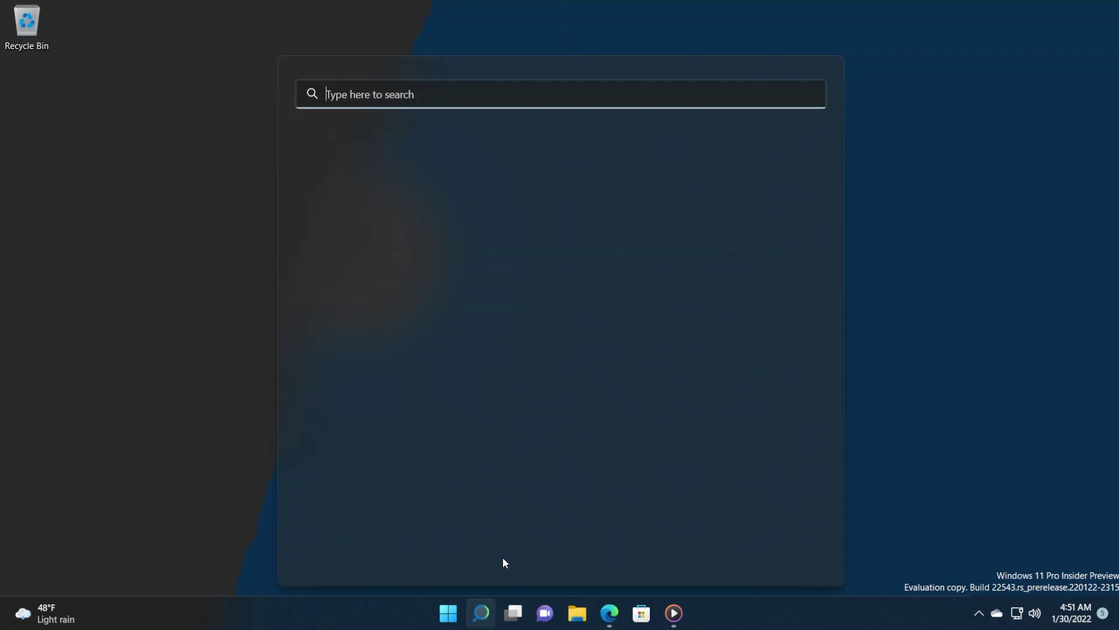
pyautogui.write('cmd')
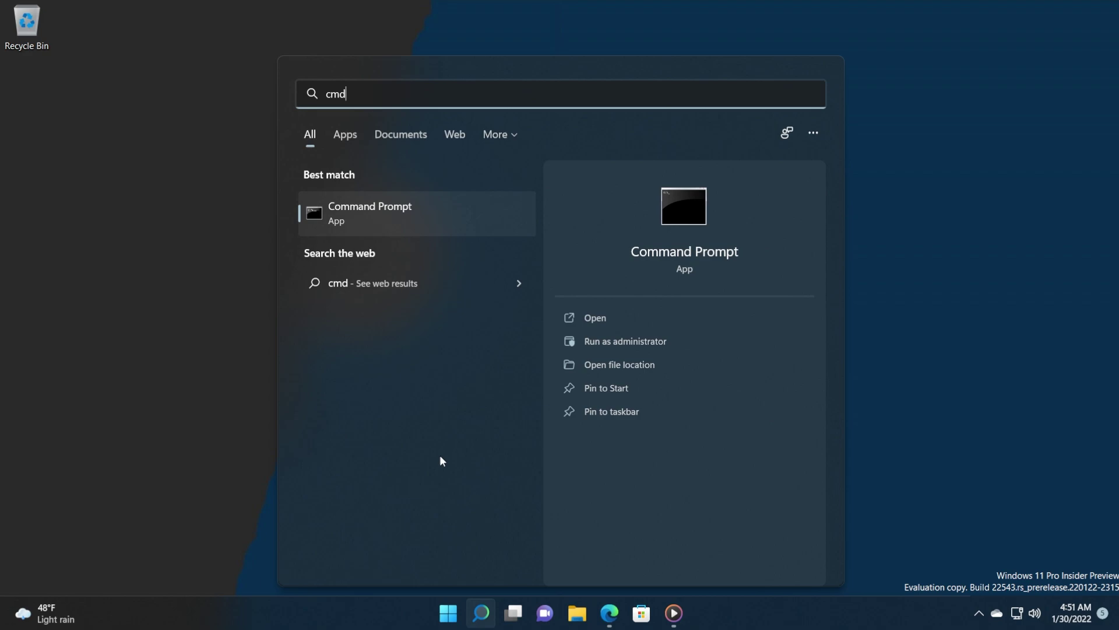
pyautogui.rightClick(369, 220)
pyautogui.click(427, 244)
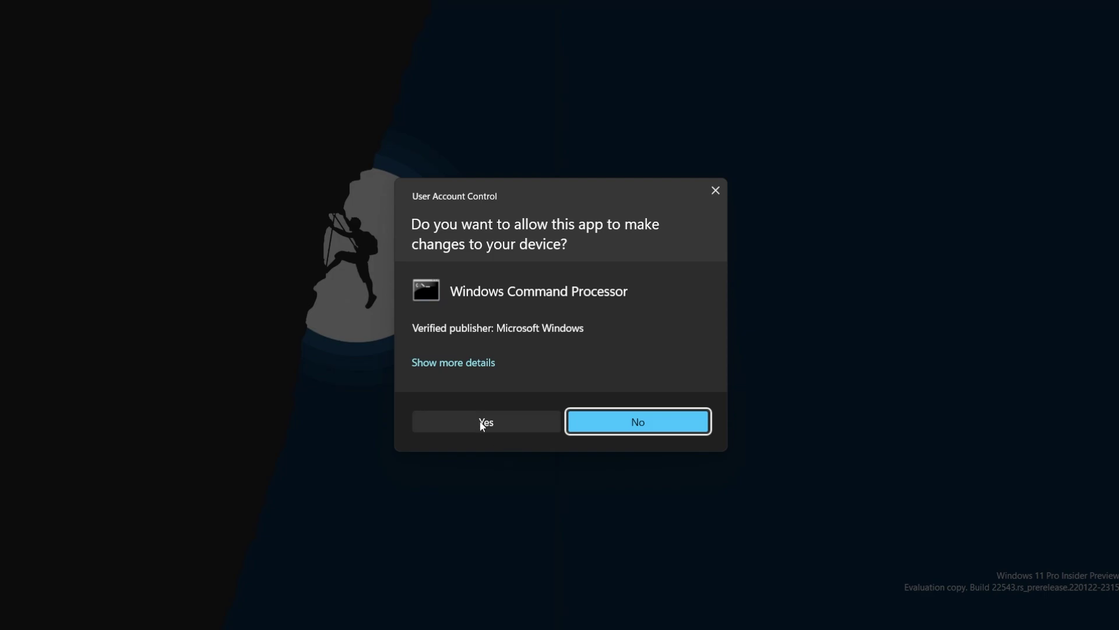
pyautogui.click(482, 423)
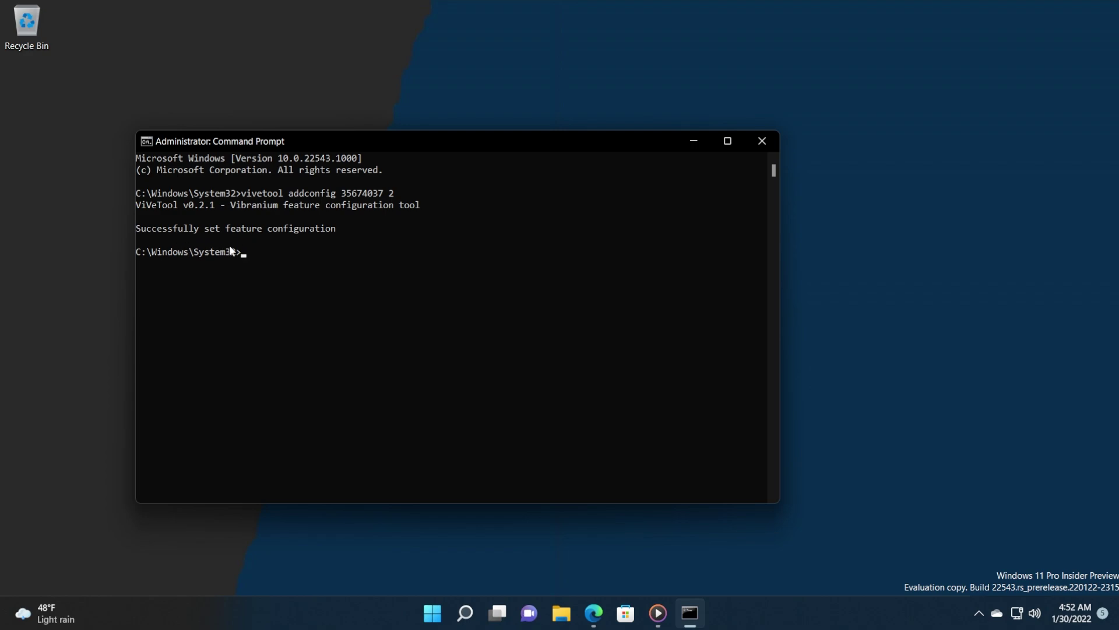
pyautogui.click(762, 141)
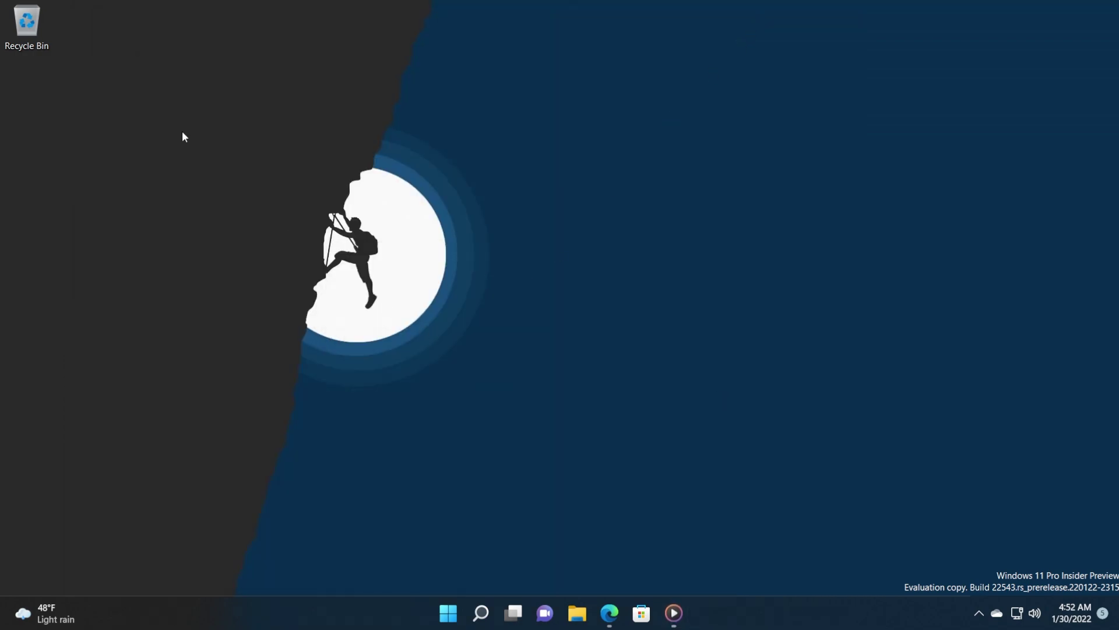
# - Lock the PC from the Ctrl+Alt+Del security screen
pyautogui.hotkey('ctrl', 'alt', 'Delete')
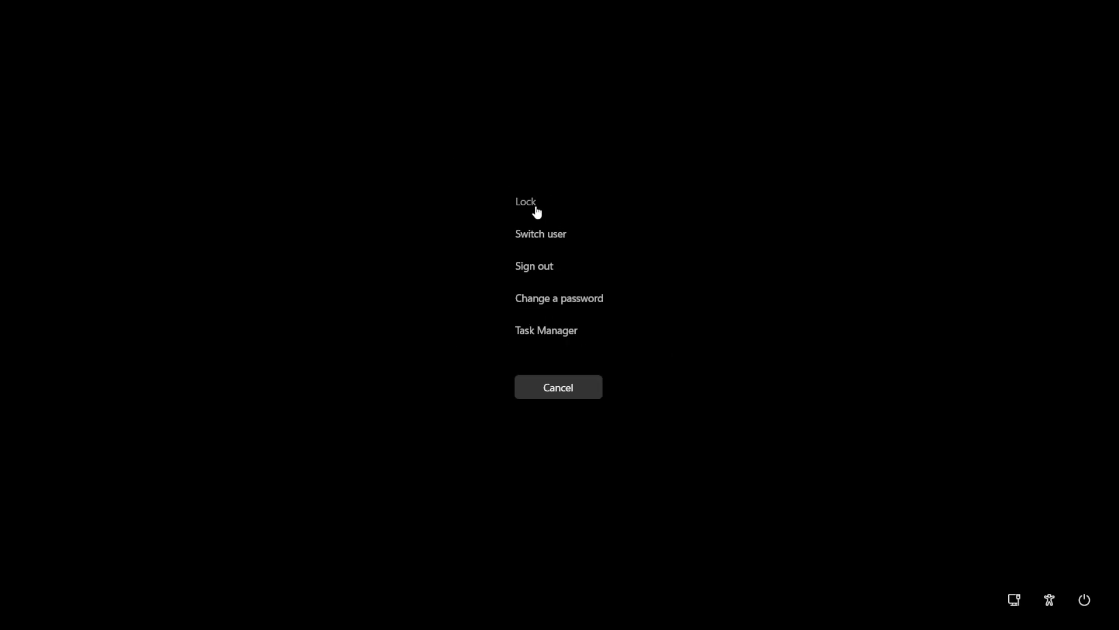
pyautogui.click(532, 209)
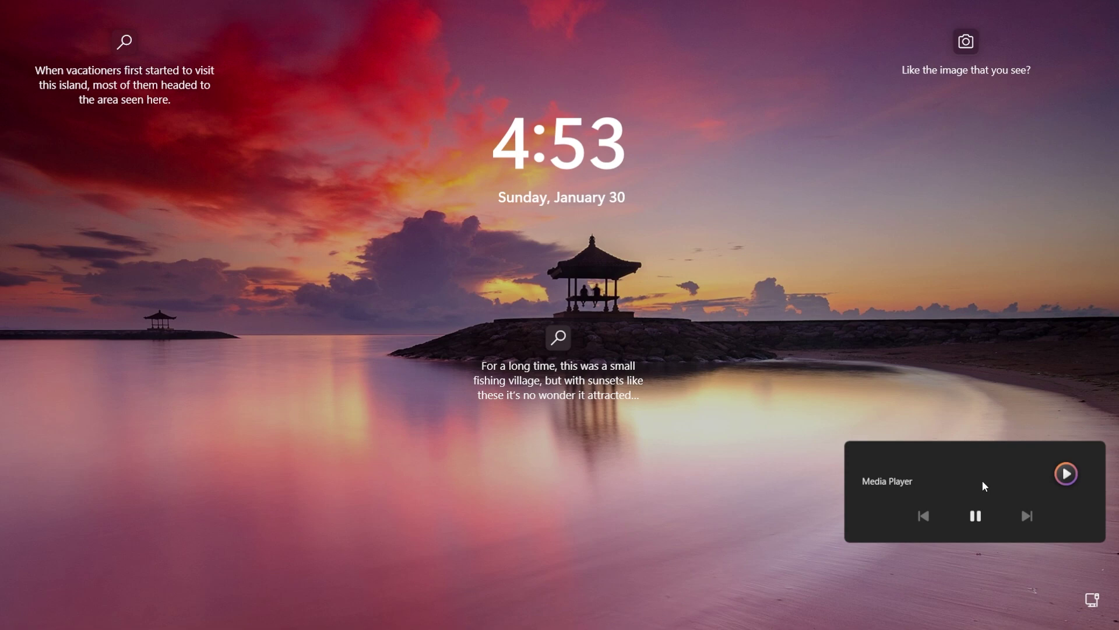
# - Dismiss the lock screen and sign back in to the desktop
pyautogui.click(501, 467)
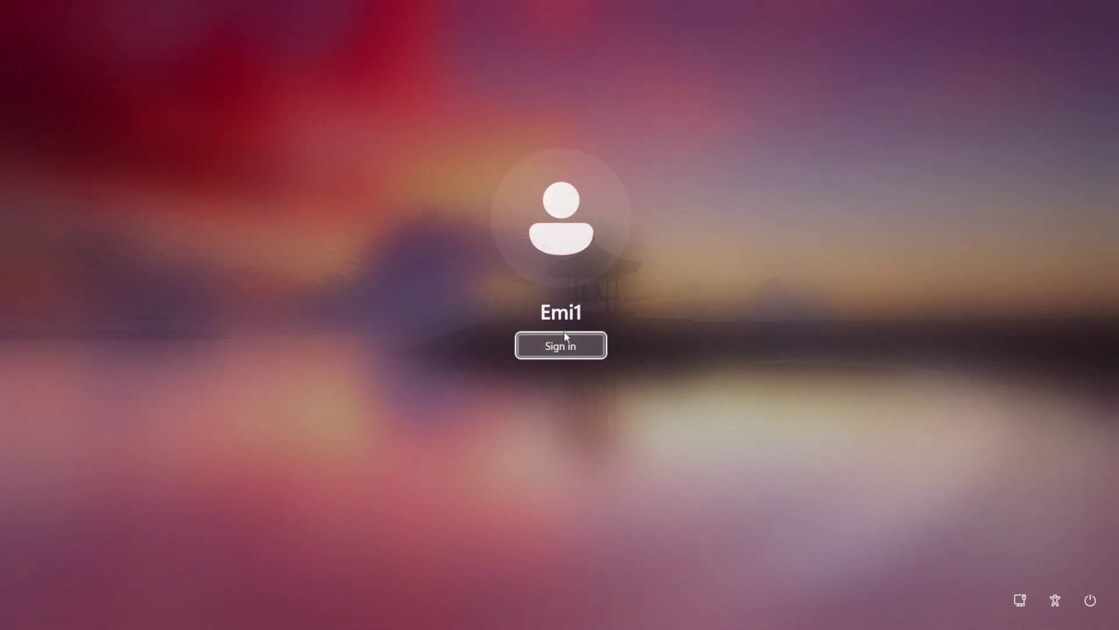
pyautogui.click(563, 344)
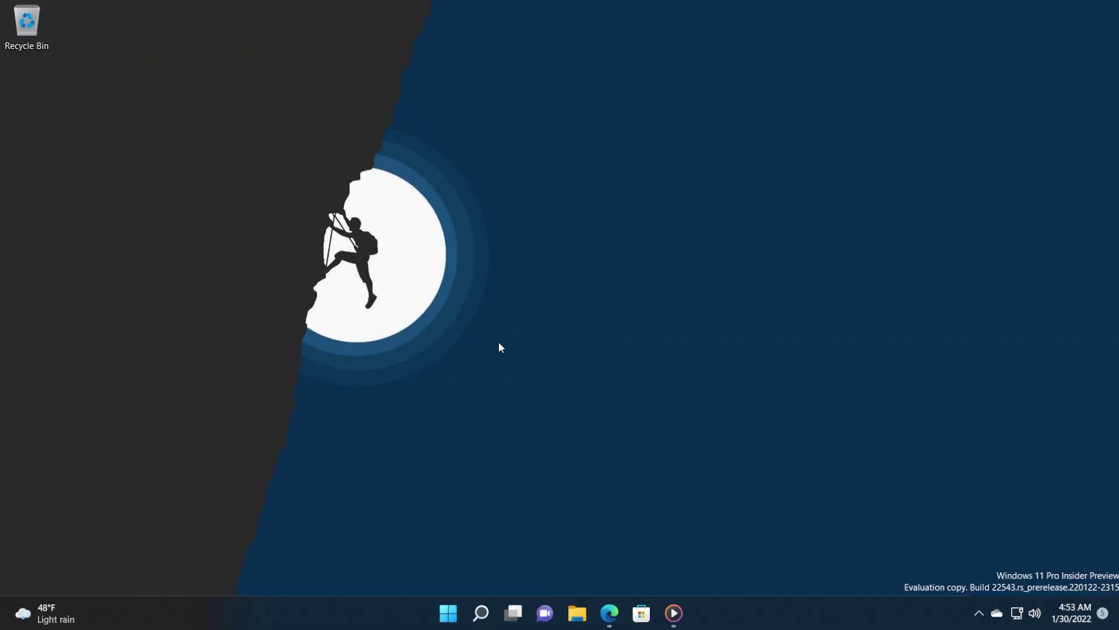